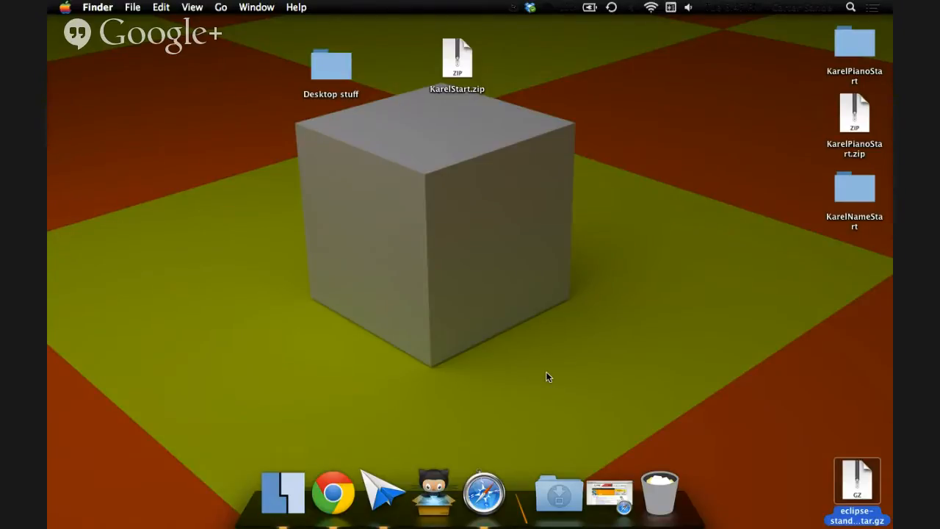
# Restore the Safari window and go to the Eclipse downloads page.
pyautogui.click(616, 495)
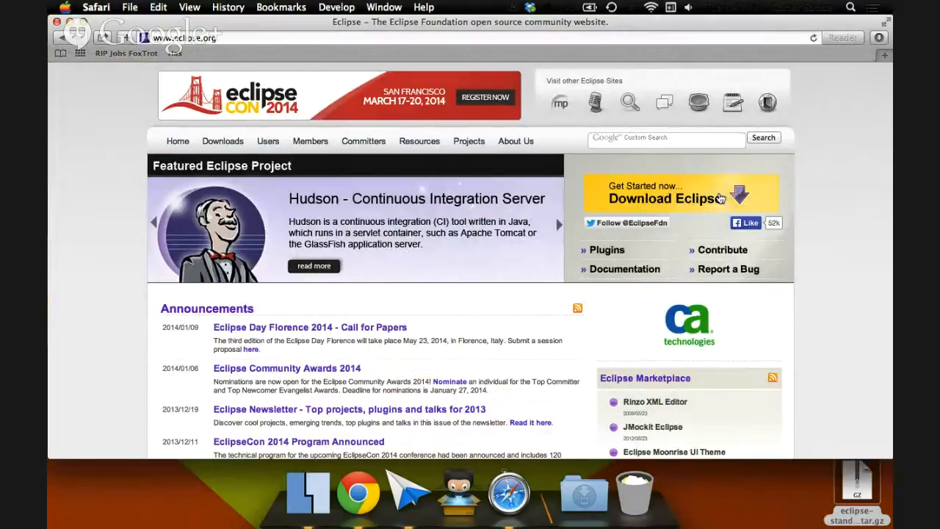
pyautogui.click(719, 198)
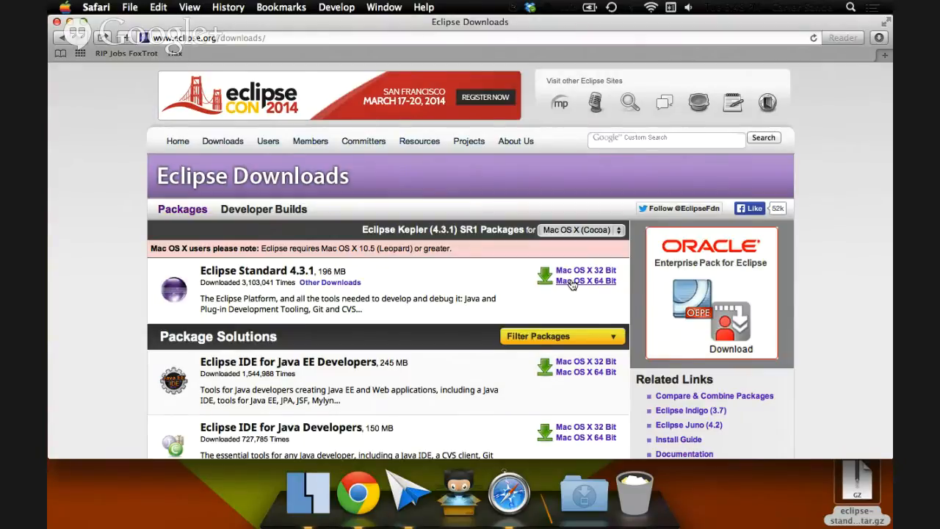
# Start the Eclipse Standard Mac 64-bit download from the XMission mirror, then stop the duplicate at 19.1 MB.
pyautogui.click(573, 281)
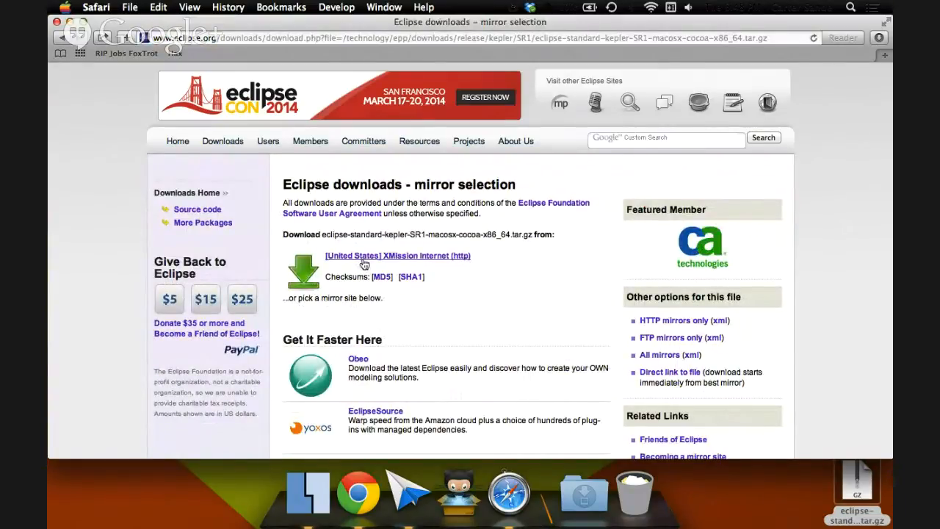
pyautogui.click(362, 263)
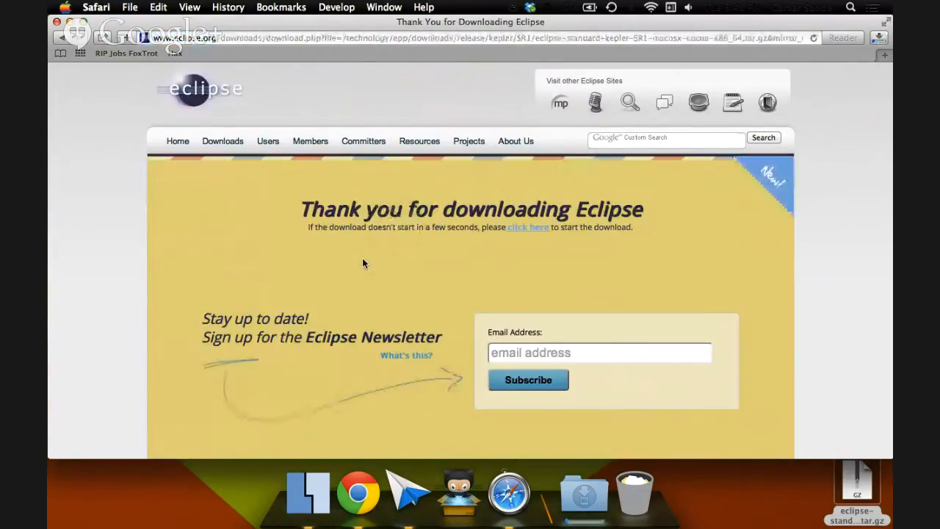
pyautogui.click(880, 38)
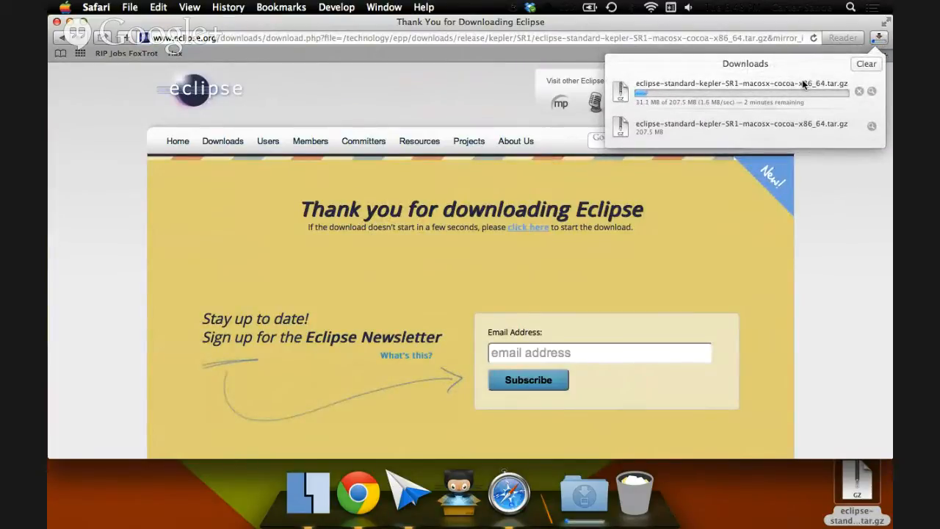
pyautogui.click(859, 91)
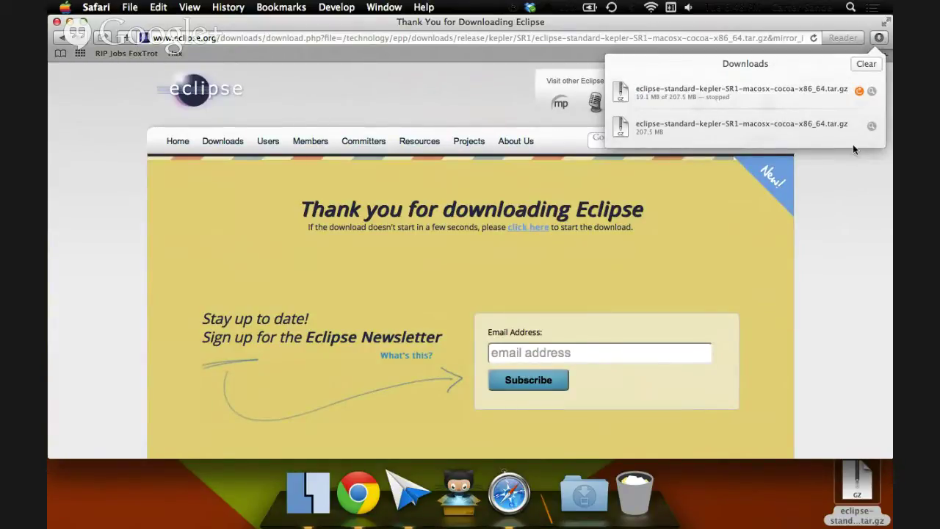
pyautogui.click(848, 255)
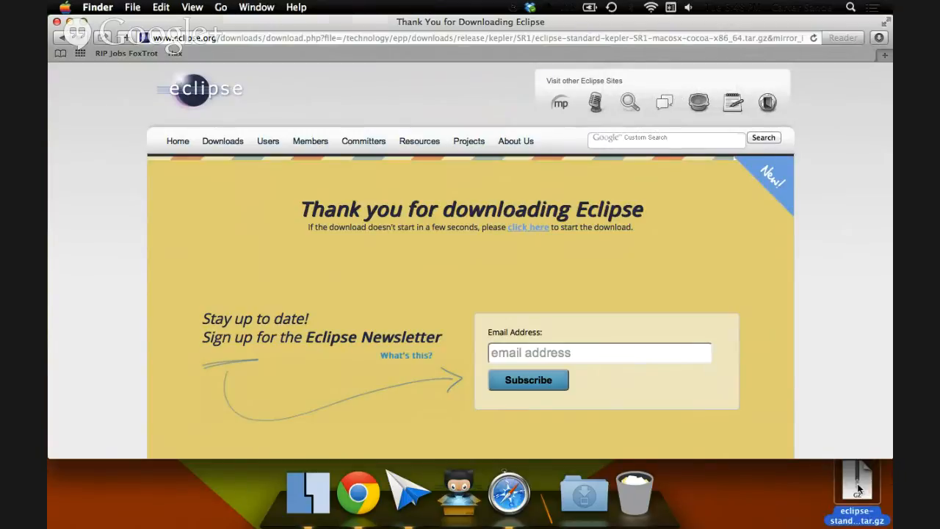
# Unpack the Eclipse tar.gz archive into an eclipse folder on the Desktop.
pyautogui.doubleClick(860, 486)
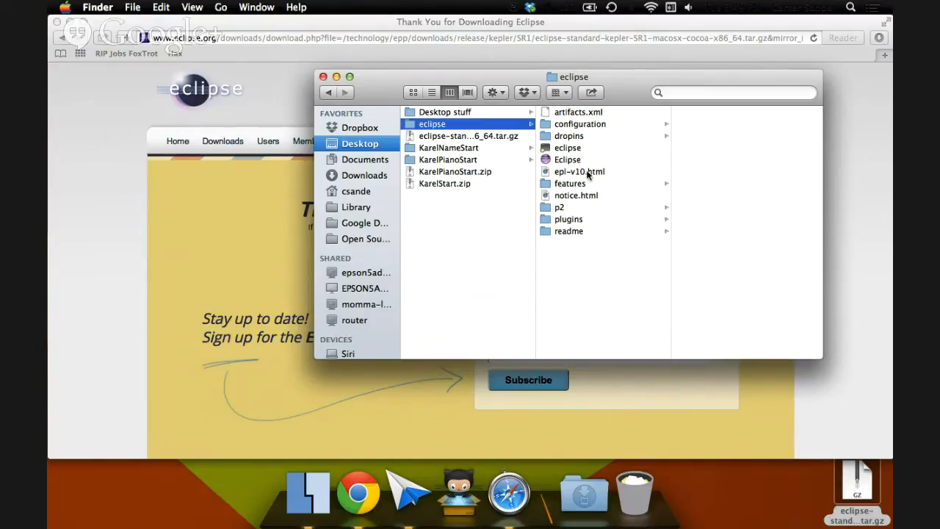
# Launch the Eclipse application and confirm opening it despite the internet-download warning.
pyautogui.click(575, 160)
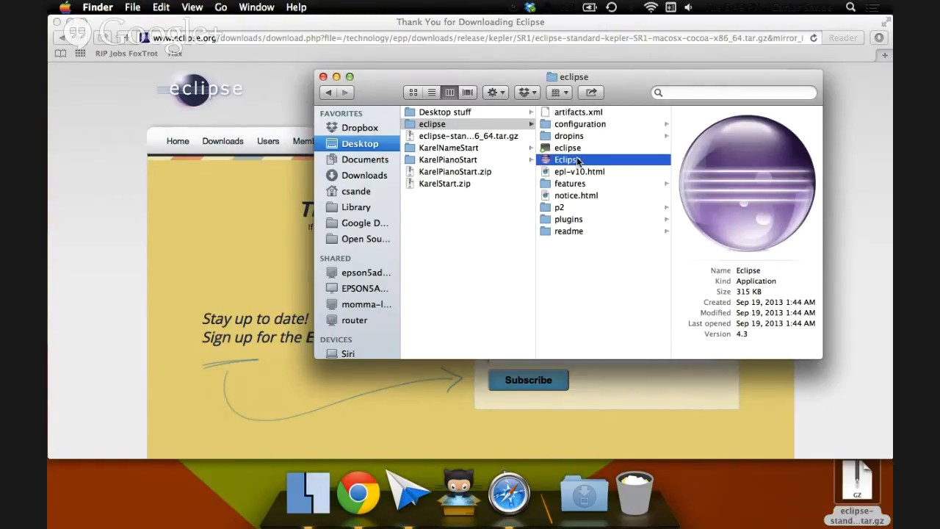
pyautogui.doubleClick(578, 161)
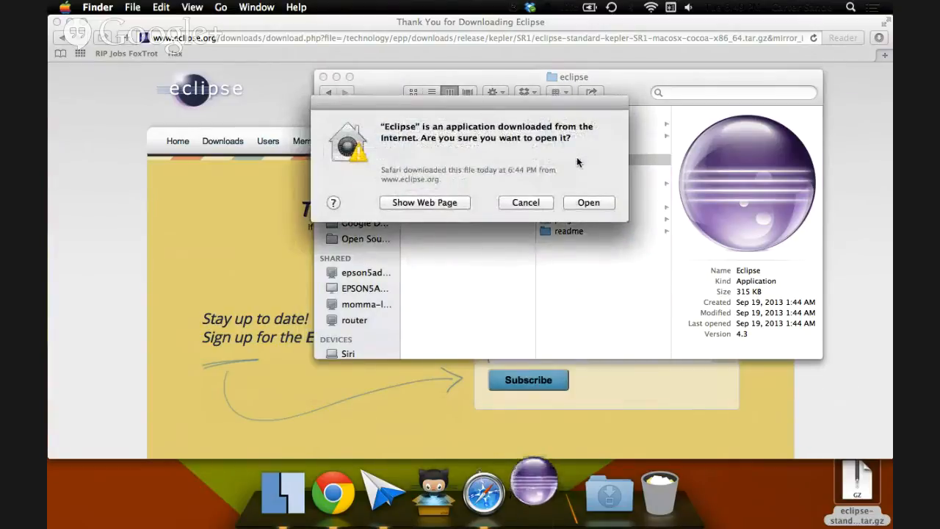
pyautogui.click(588, 202)
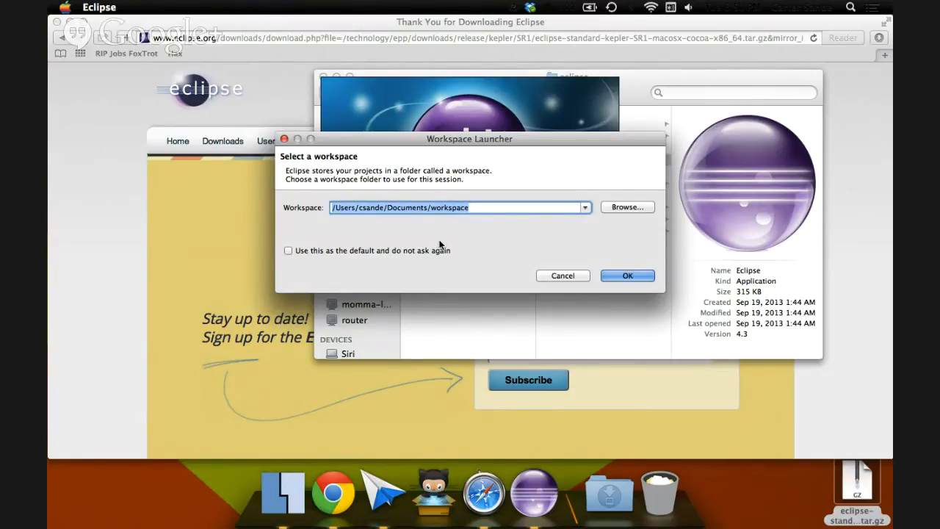
# Accept the Documents workspace as the permanent default and continue into the Java workbench.
pyautogui.click(289, 252)
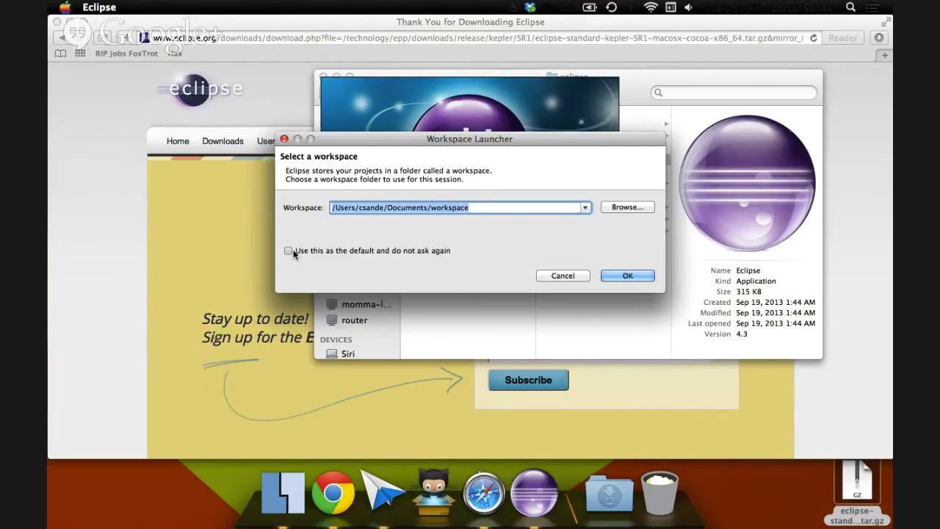
pyautogui.click(628, 276)
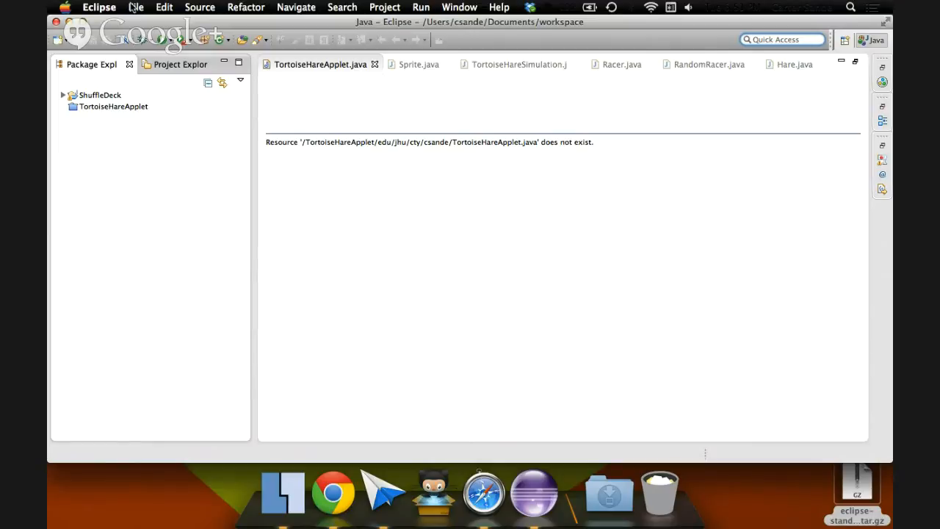
# Create a new Java project named HelloWorldApplication via File > New > Java Project.
pyautogui.click(136, 7)
pyautogui.moveTo(146, 22)
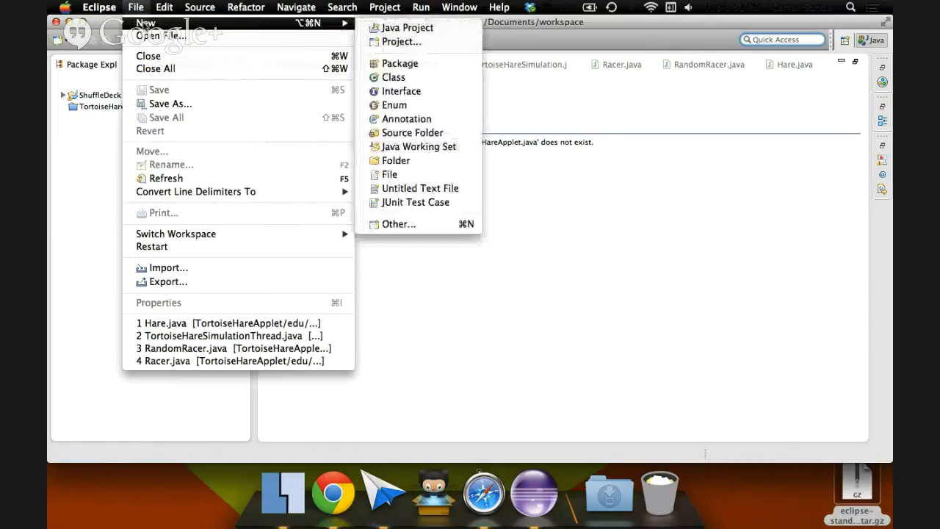
pyautogui.click(396, 27)
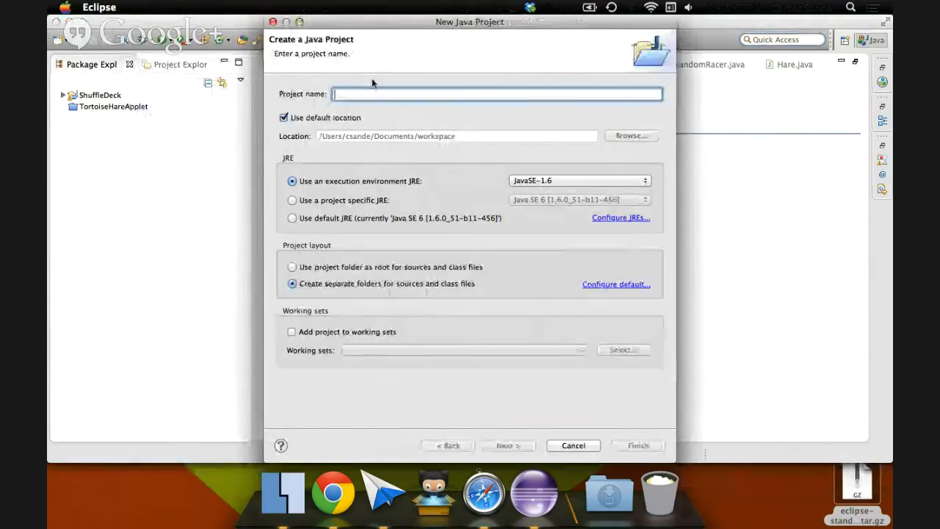
pyautogui.write('HelloWorldA')
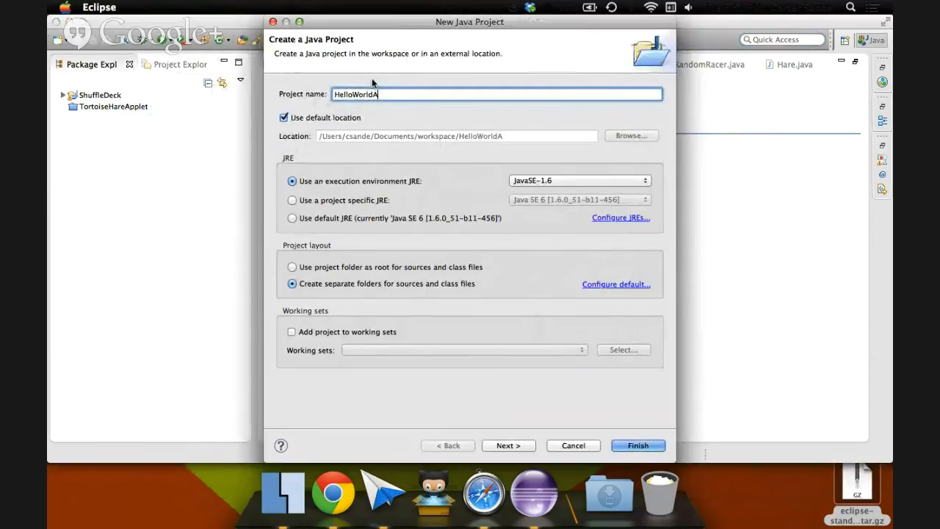
pyautogui.write('pplic')
pyautogui.write('ation')
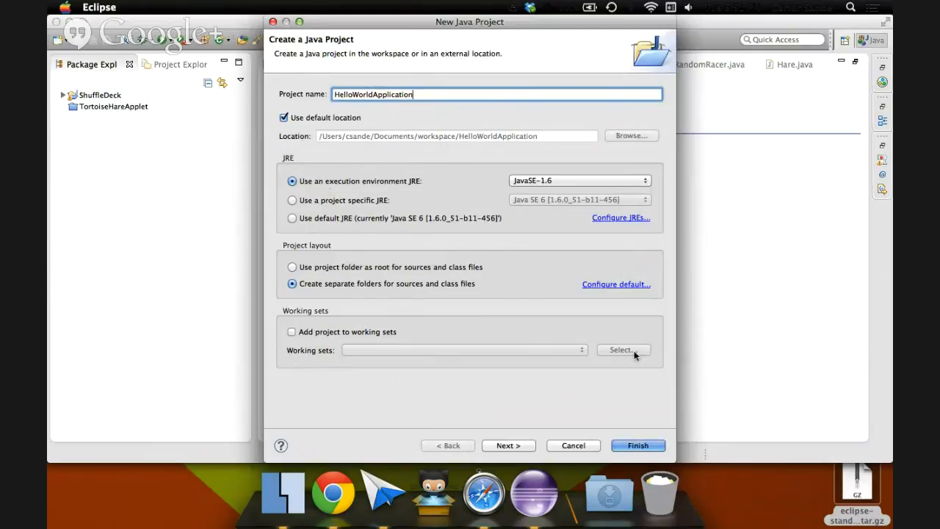
pyautogui.click(656, 448)
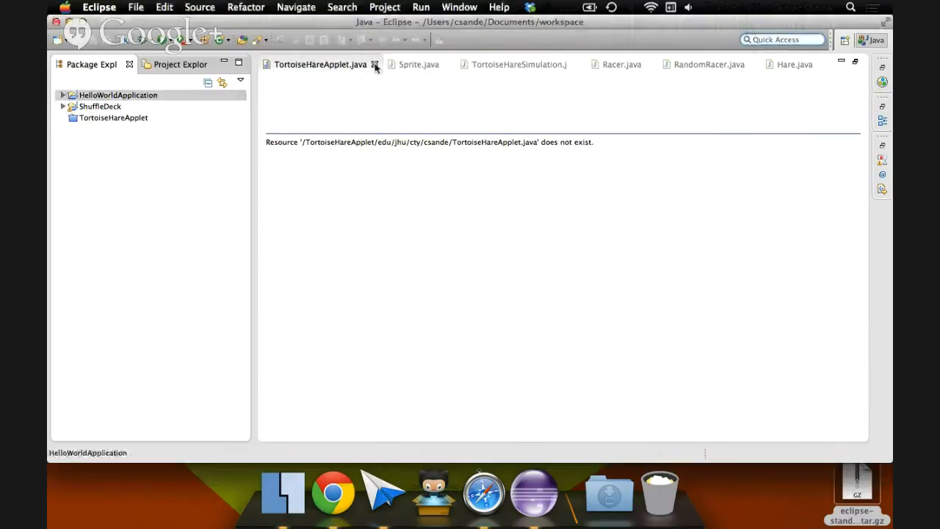
# Close the TortoiseHareApplet, Sprite, TortoiseHareSimulation, Racer, RandomRacer and Hare editors, then select HelloWorldApplication.
pyautogui.click(371, 65)
pyautogui.click(376, 66)
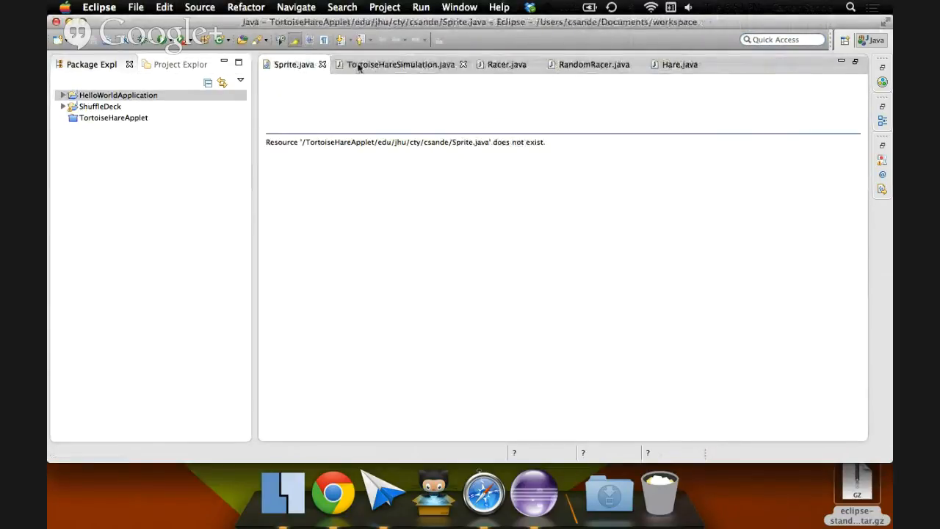
pyautogui.click(396, 64)
pyautogui.click(324, 65)
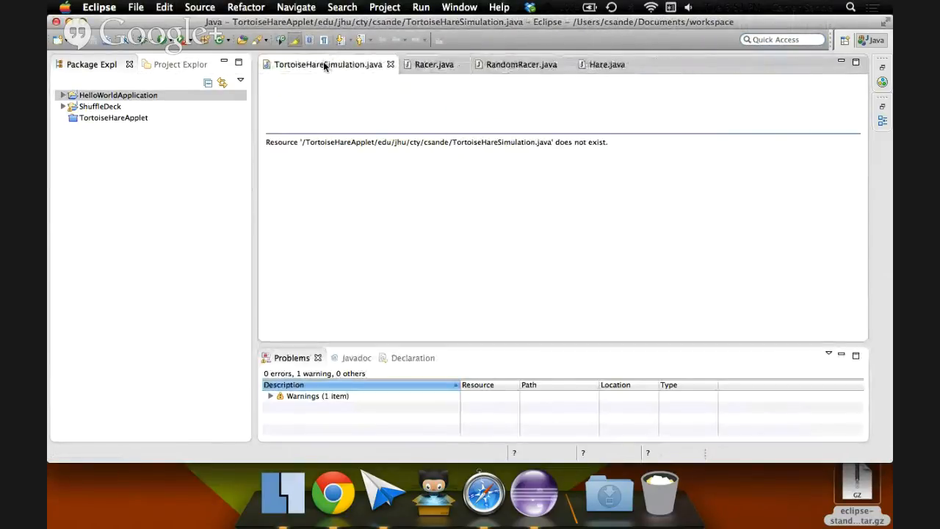
pyautogui.click(390, 66)
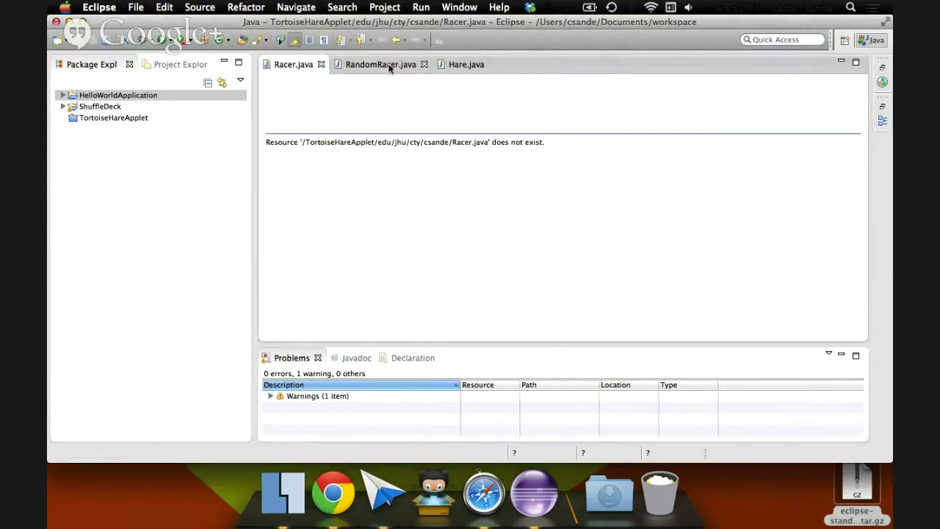
pyautogui.click(322, 64)
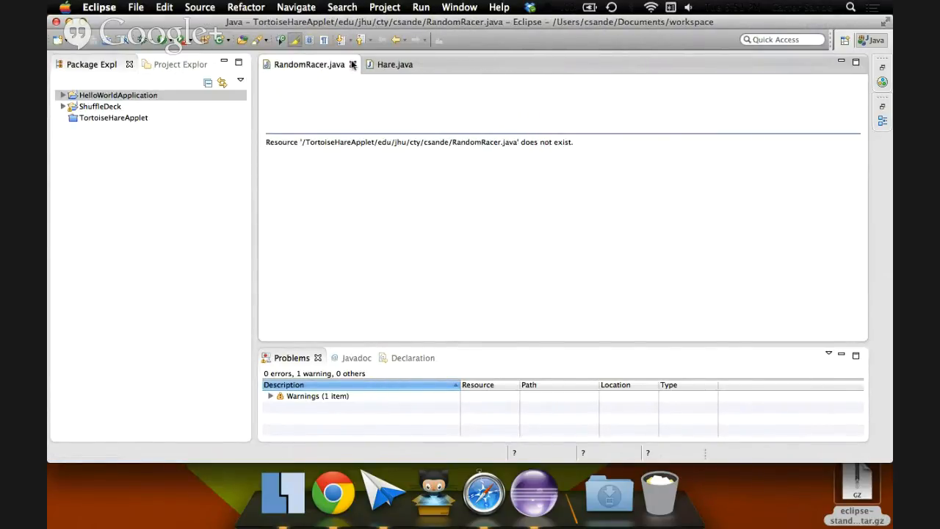
pyautogui.click(355, 65)
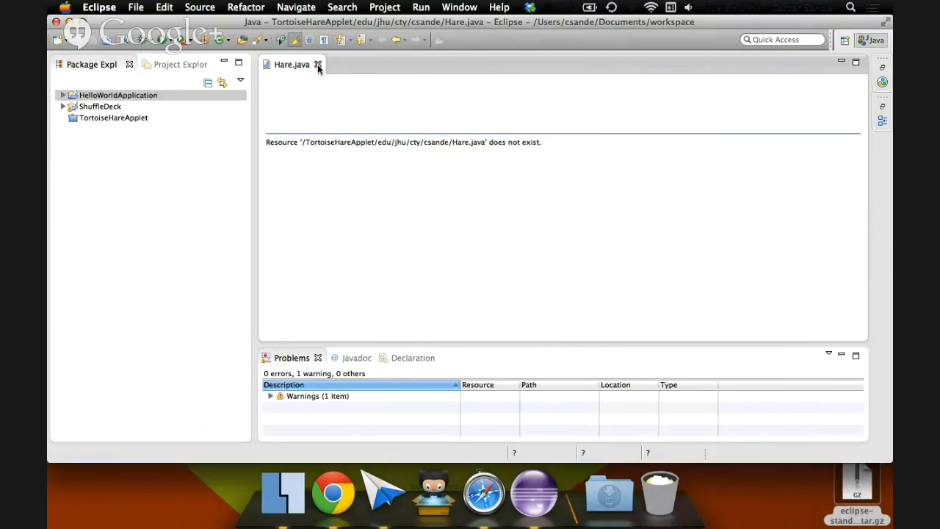
pyautogui.click(318, 64)
pyautogui.click(117, 95)
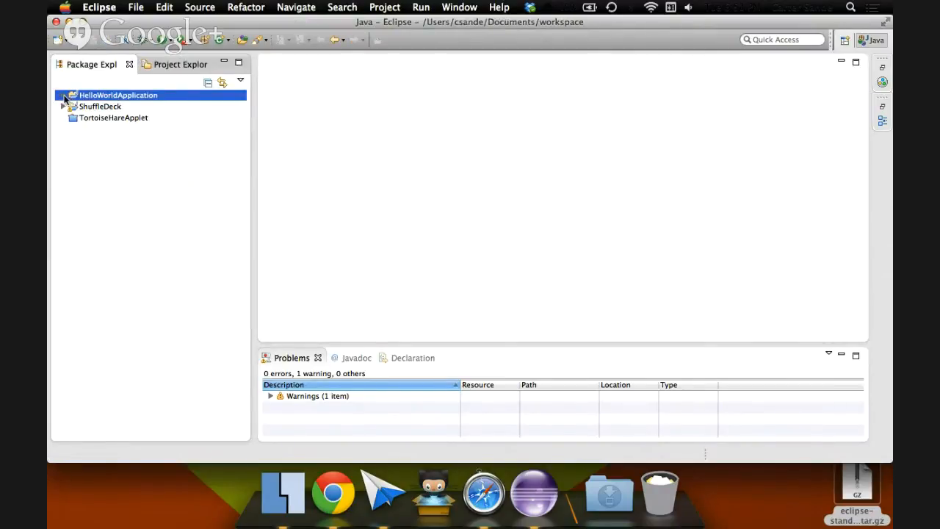
# Add a HelloWorldApplication class with a generated main method stub to the src folder.
pyautogui.click(63, 95)
pyautogui.click(83, 108)
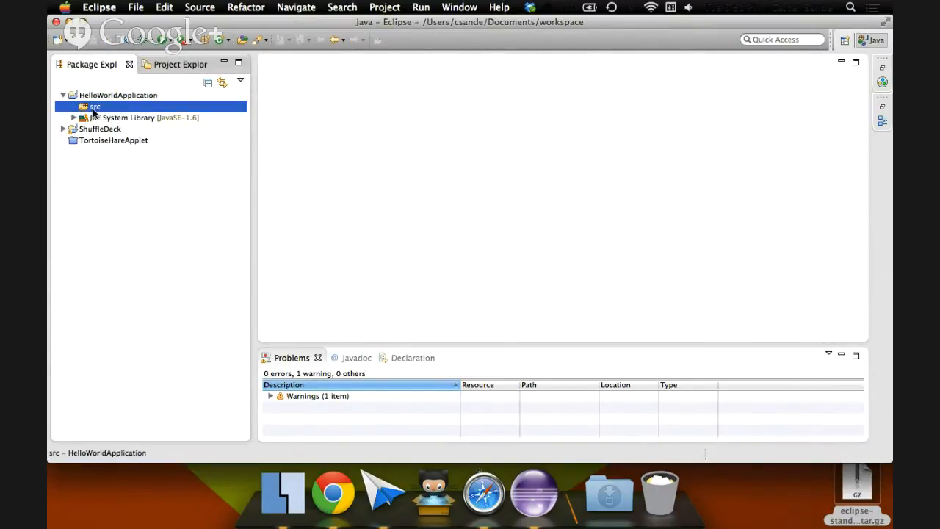
pyautogui.rightClick(91, 110)
pyautogui.moveTo(106, 110)
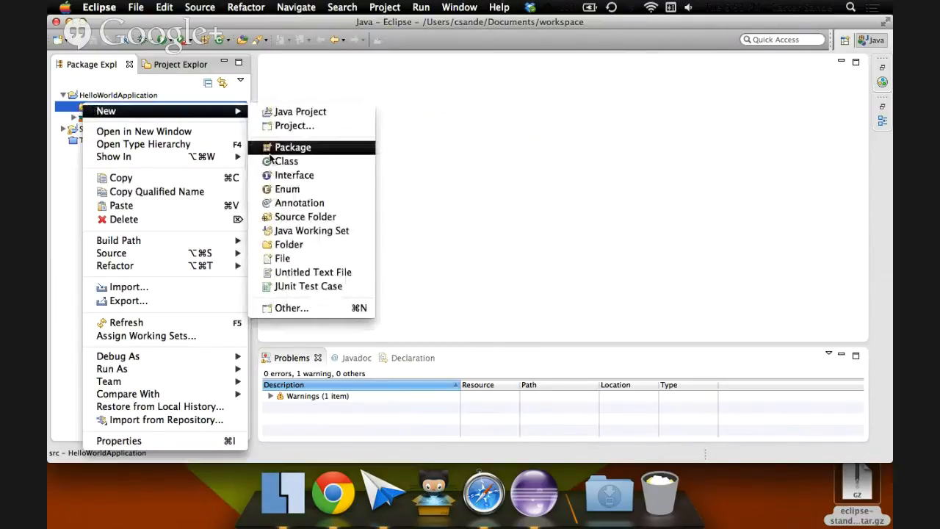
pyautogui.click(279, 157)
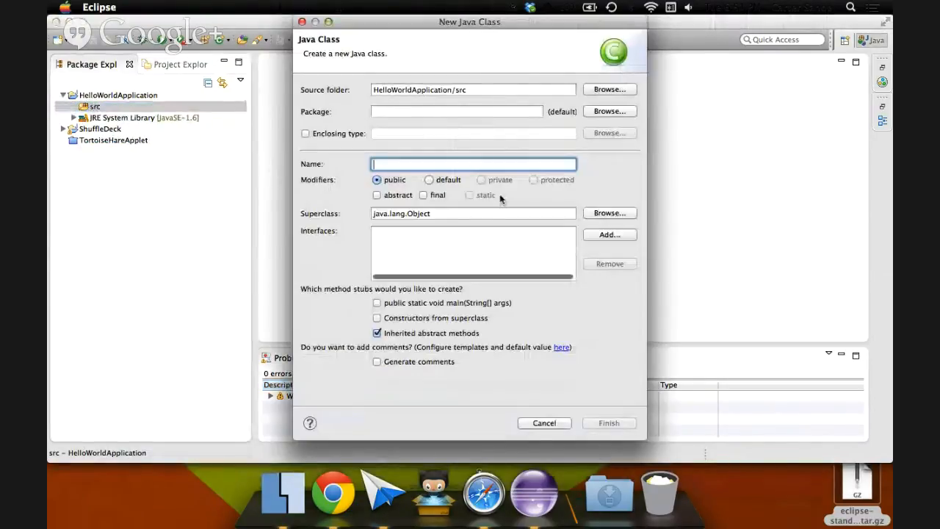
pyautogui.write('HelloWorldAp')
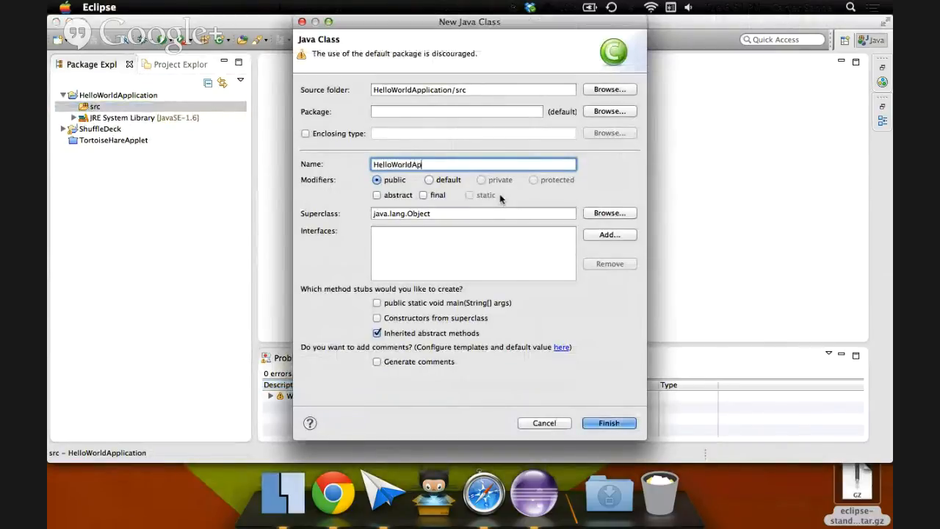
pyautogui.write('plication')
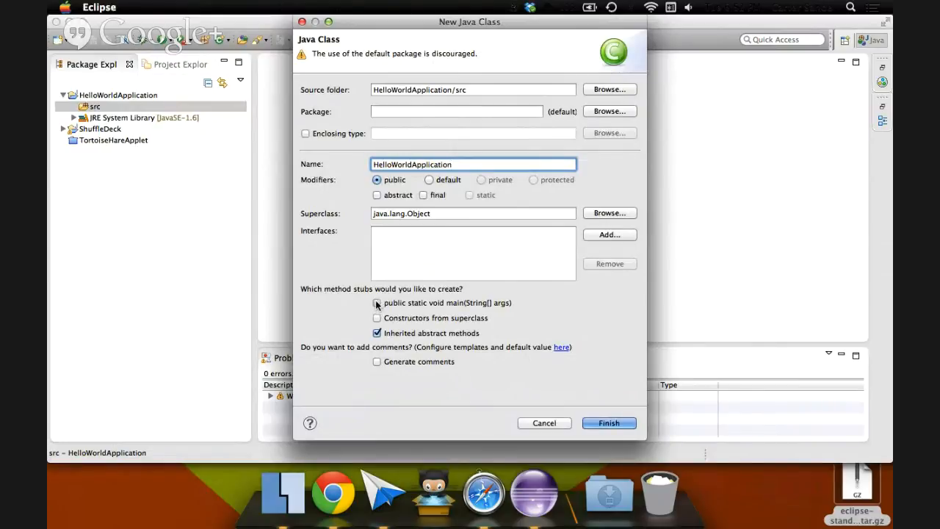
pyautogui.click(377, 303)
pyautogui.click(609, 423)
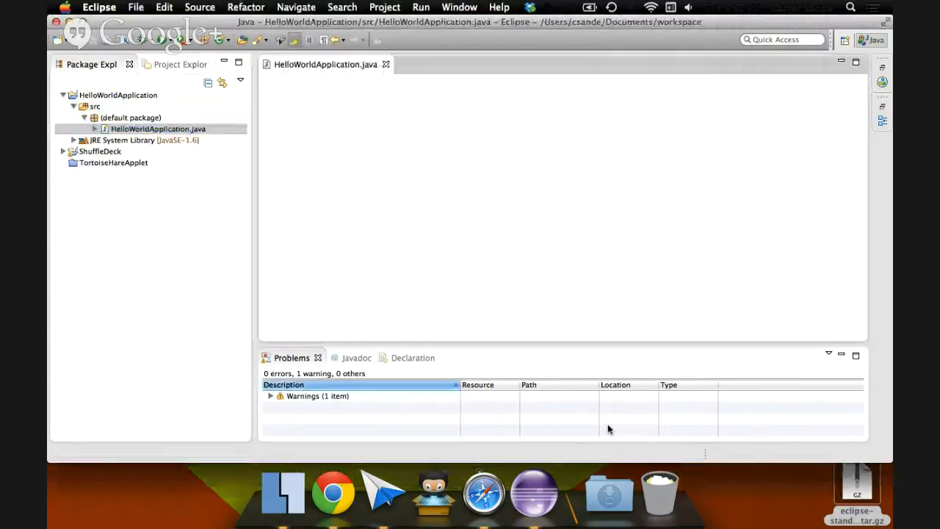
# Replace the TODO with System.out.println("Hello World!");, save, run, and select the Hello World! console output.
pyautogui.moveTo(478, 120); pyautogui.dragTo(320, 120)
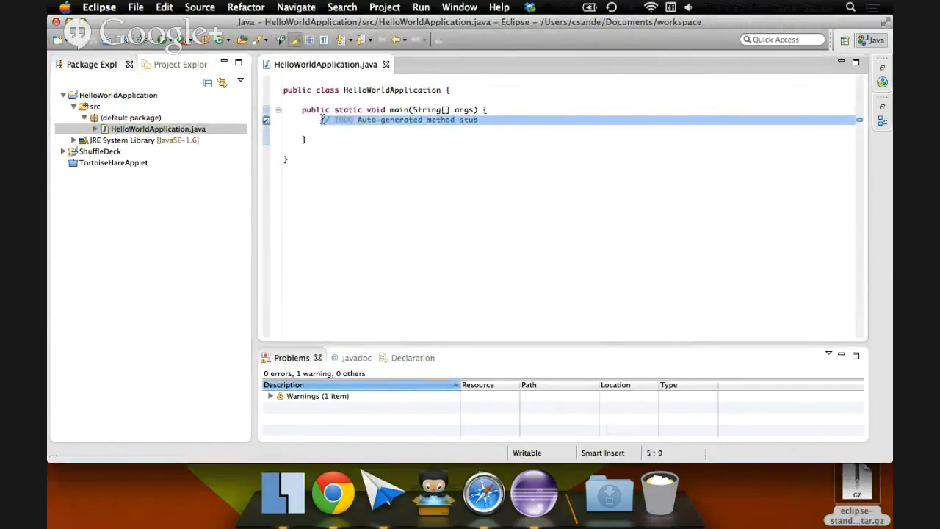
pyautogui.write('System.out.println("Hello") World!')
pyautogui.press('End')
pyautogui.write(';')
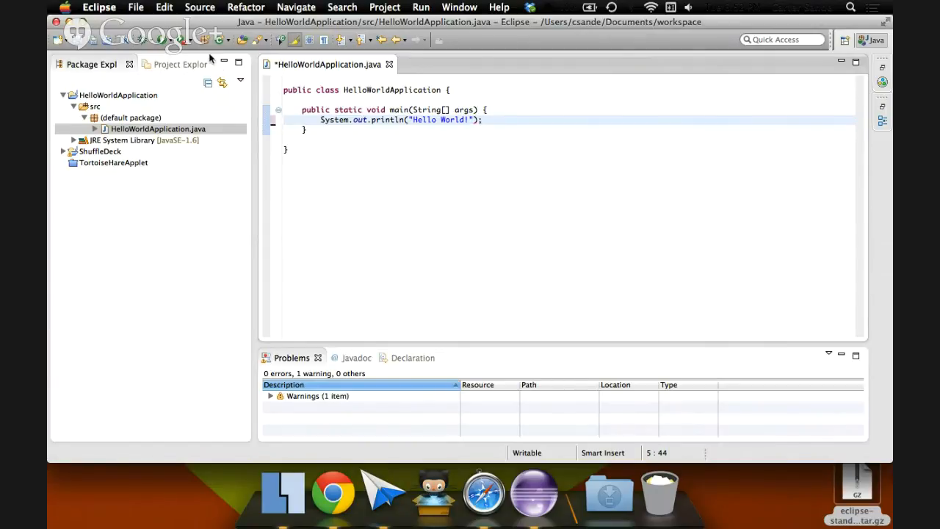
pyautogui.press('super+s')
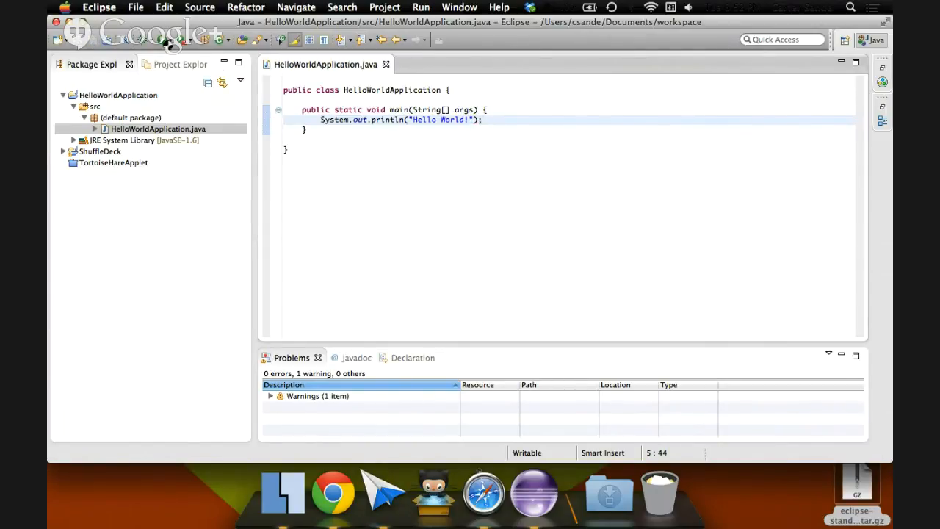
pyautogui.press('super+shift+F11')
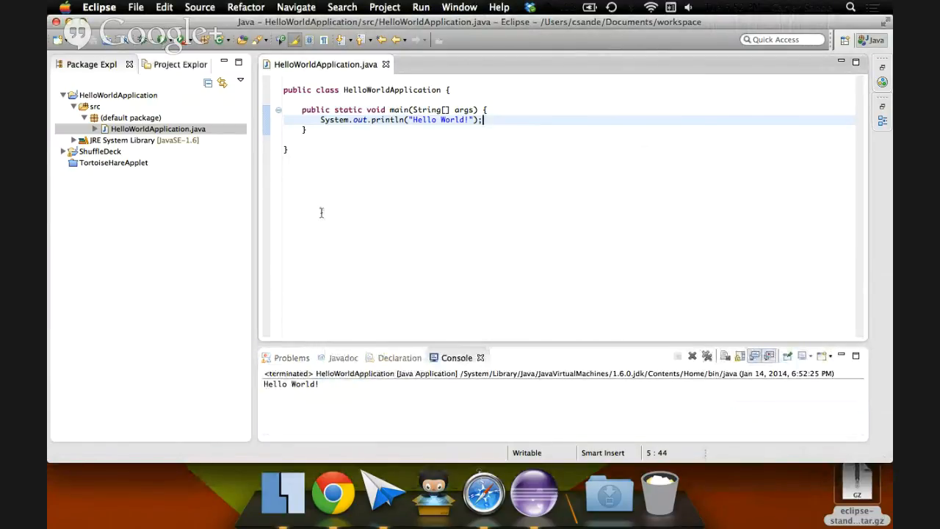
pyautogui.moveTo(334, 385); pyautogui.dragTo(259, 386)
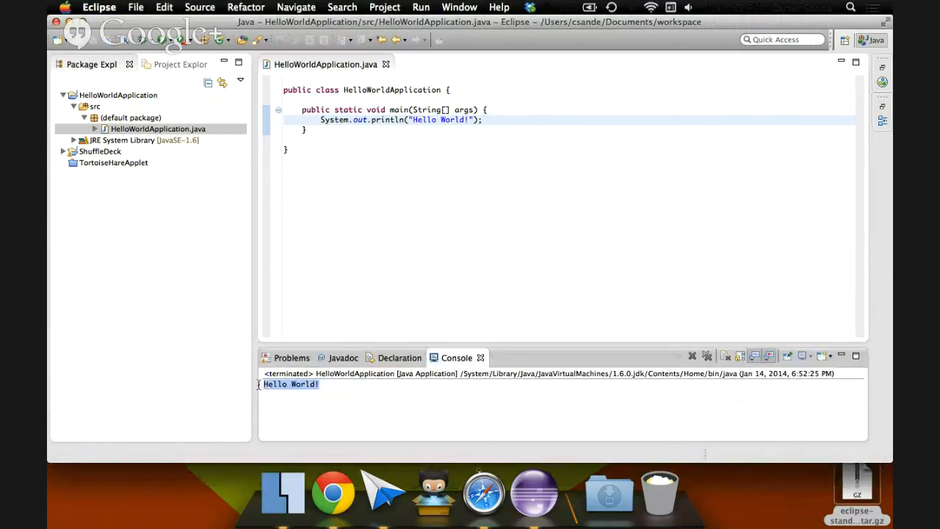